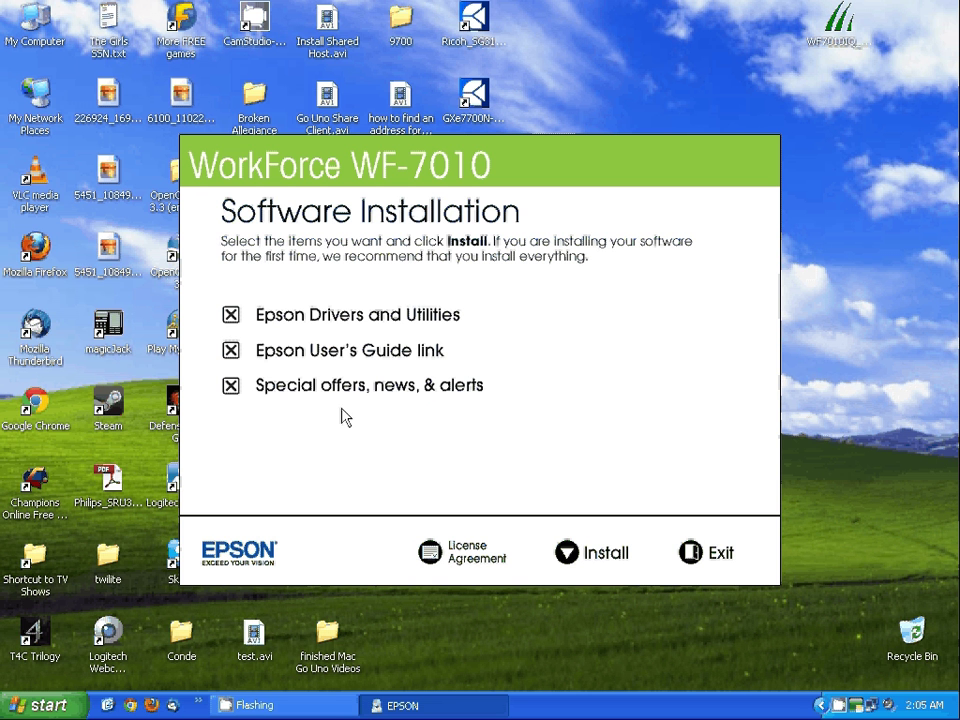
Step: Install only the drivers and utilities, leaving out special offers and the User's Guide link
left_click(231, 388)
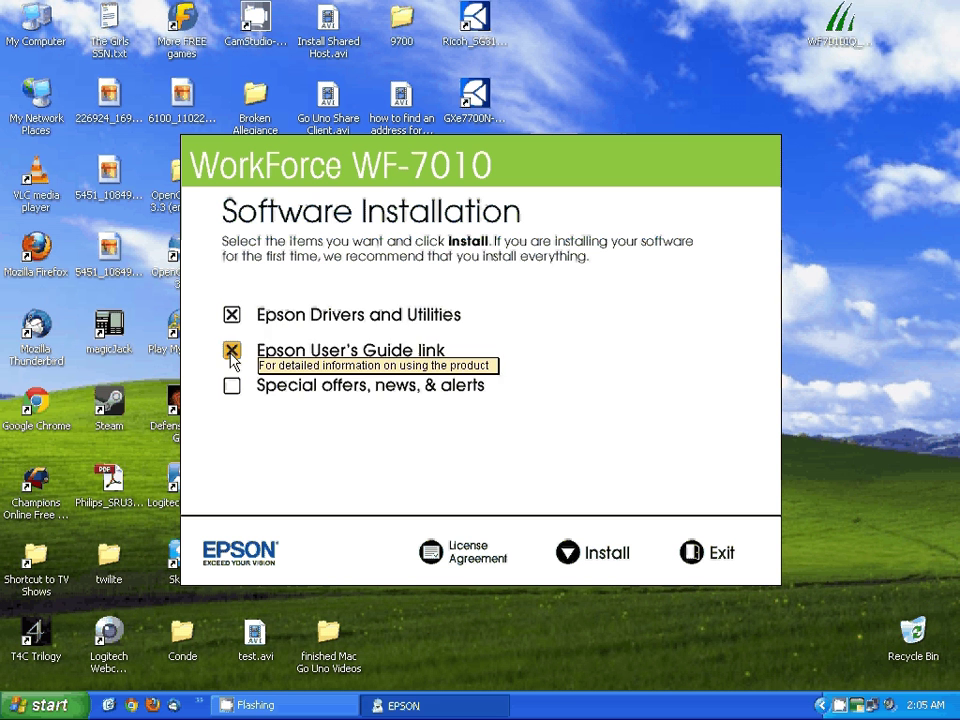
left_click(231, 351)
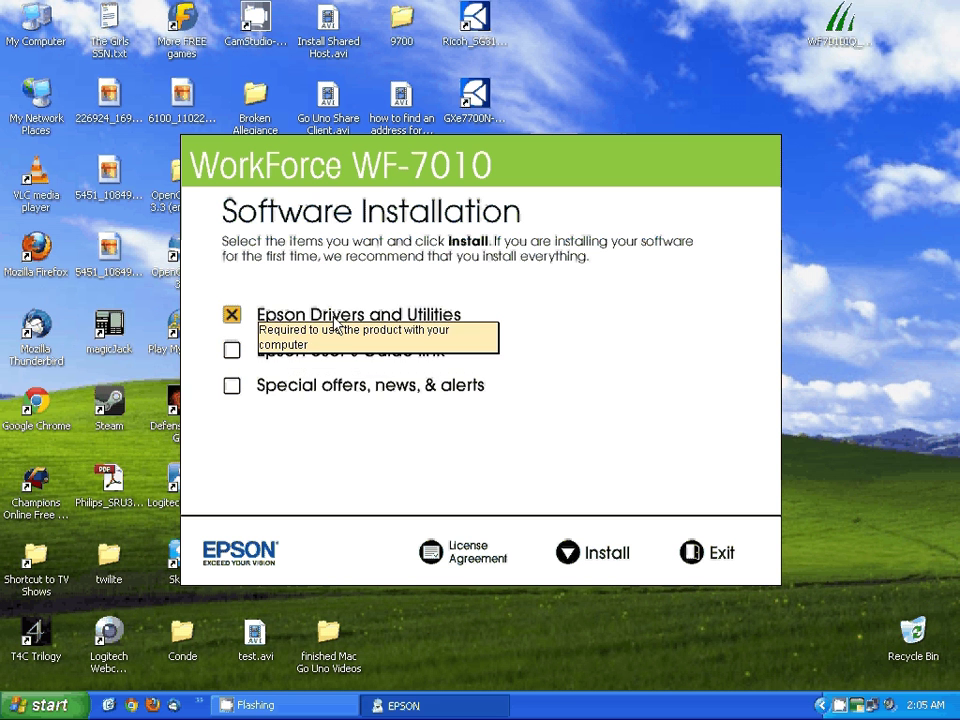
left_click(593, 554)
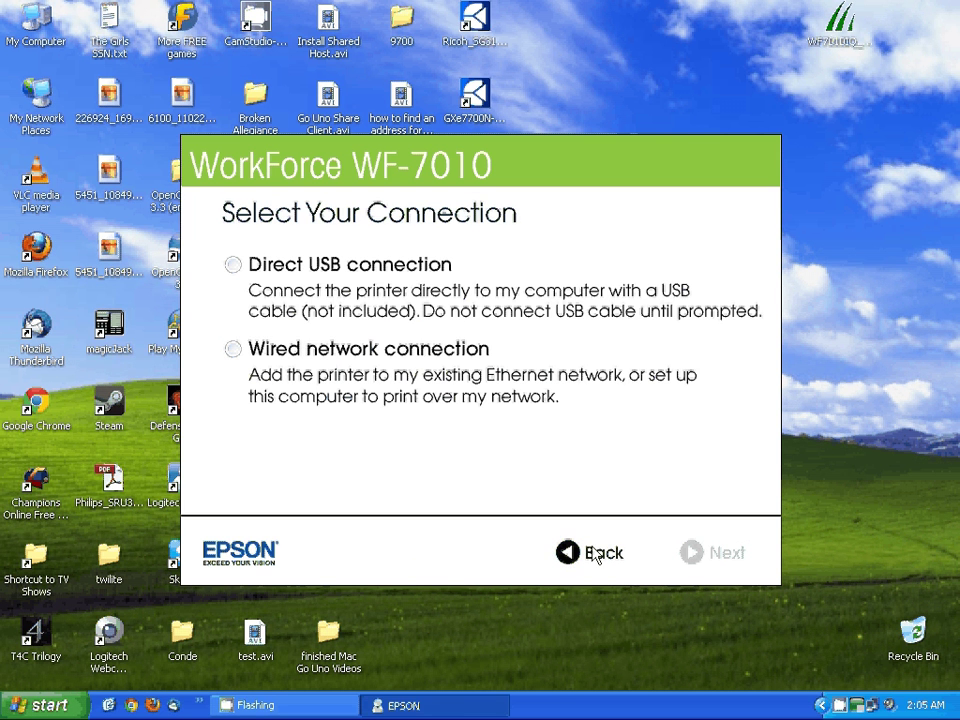
Step: Choose a wired network connection and first-time printer setup
left_click(233, 349)
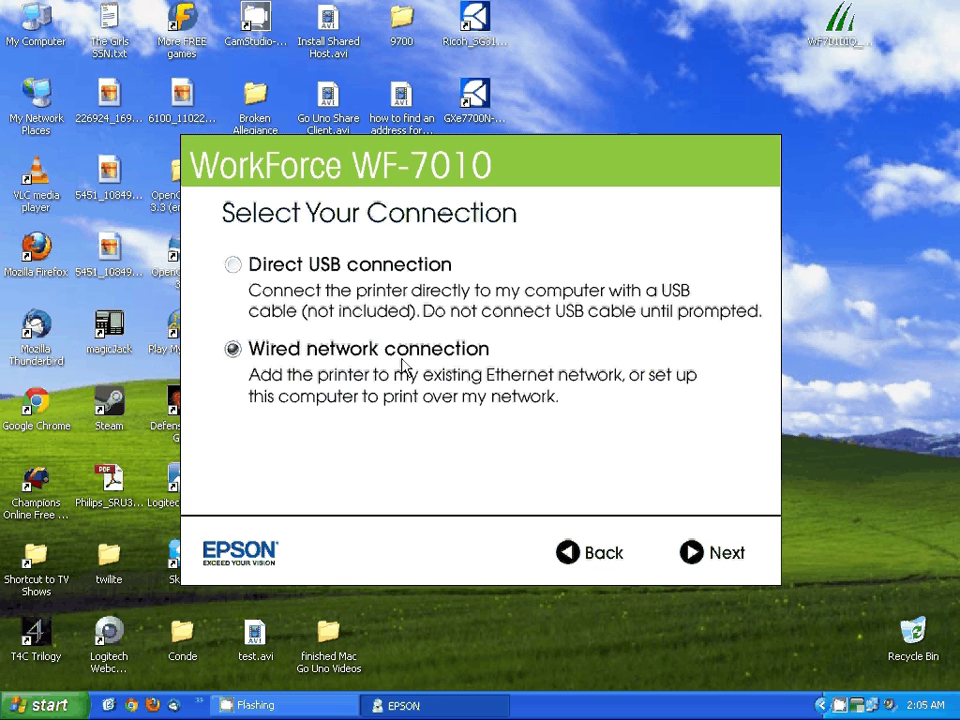
left_click(705, 558)
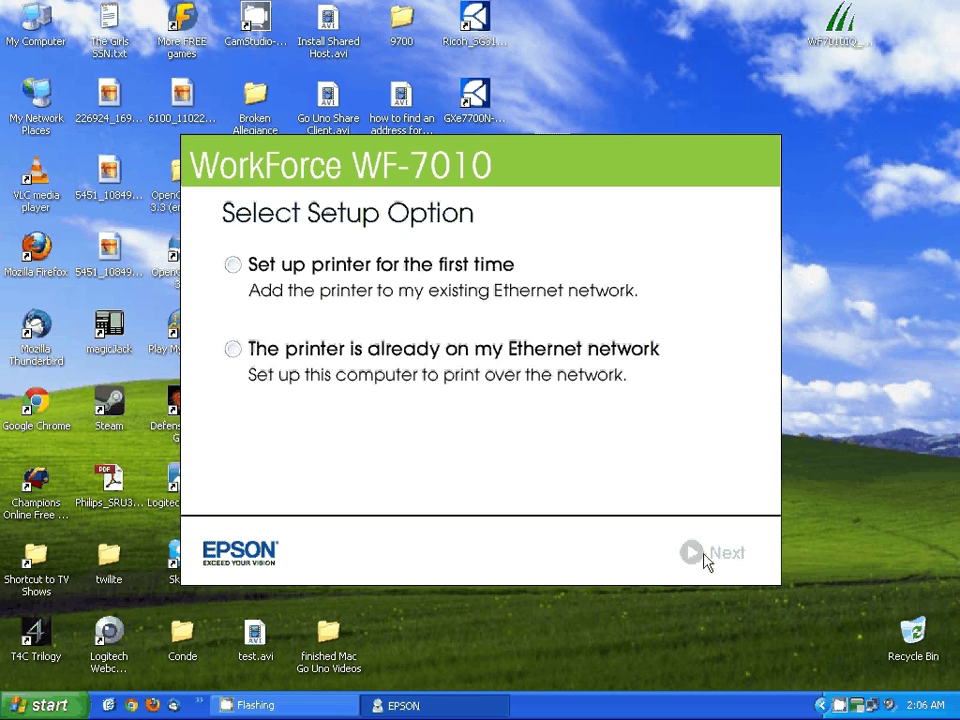
left_click(238, 268)
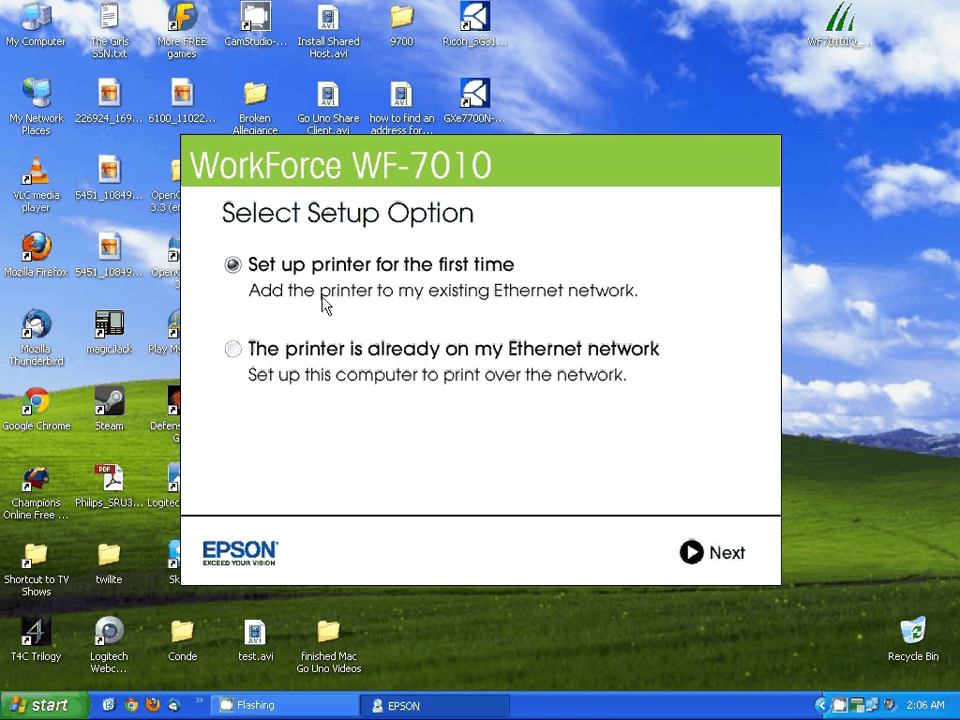
left_click(693, 553)
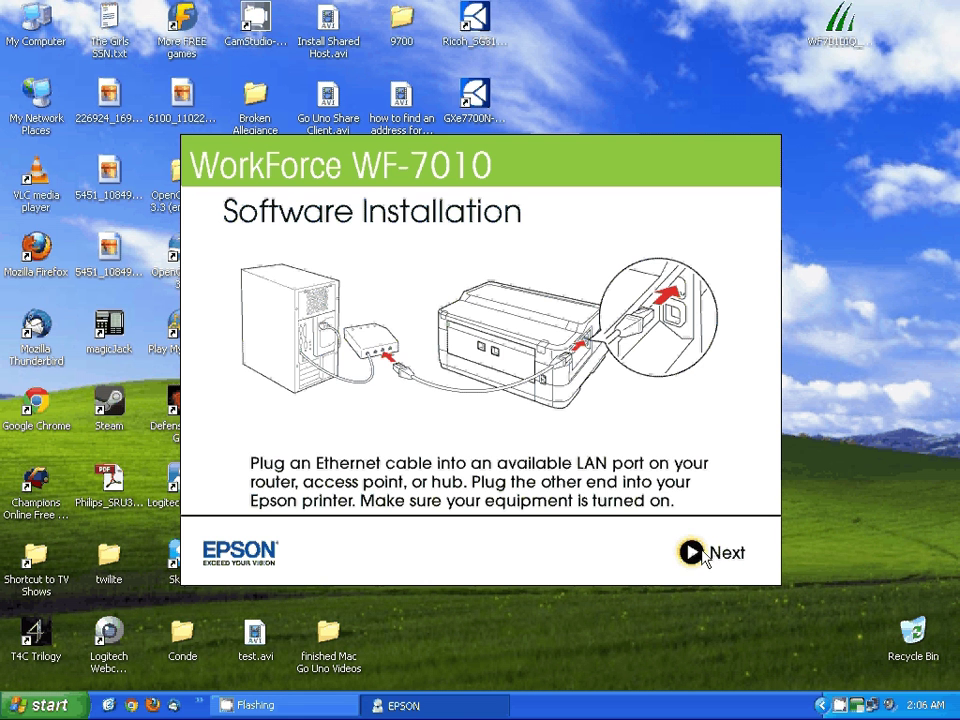
Step: With the Ethernet cable connected, install the Epson drivers and utilities until Network Setup appears
left_click(692, 553)
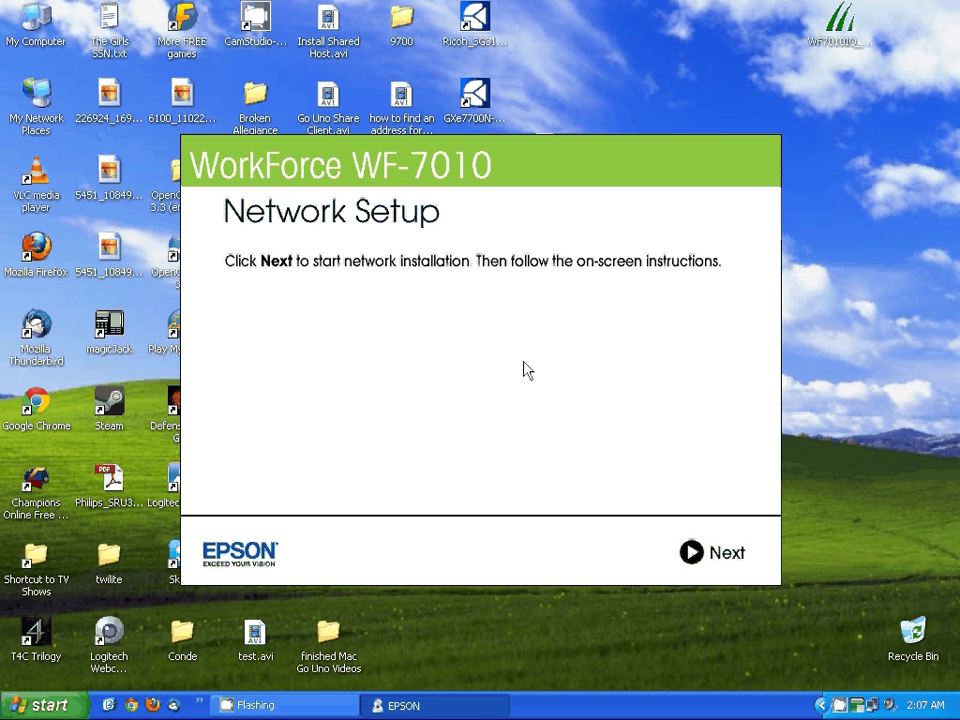
Step: Start network setup past the firewall warning and continue with the detected WF-7010 Series printer
left_click(692, 553)
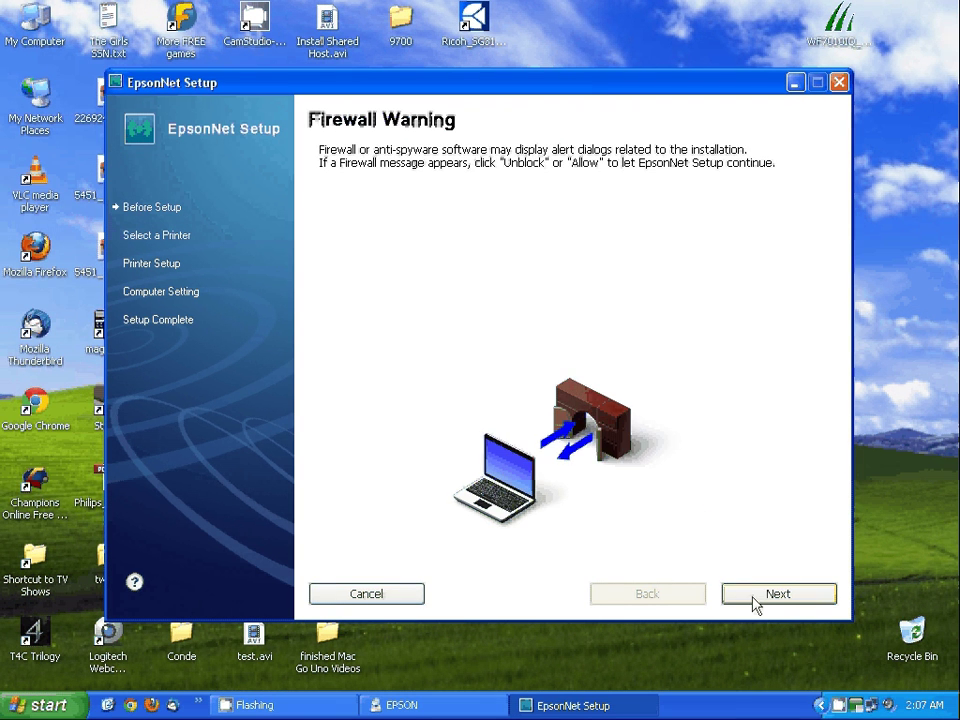
left_click(755, 603)
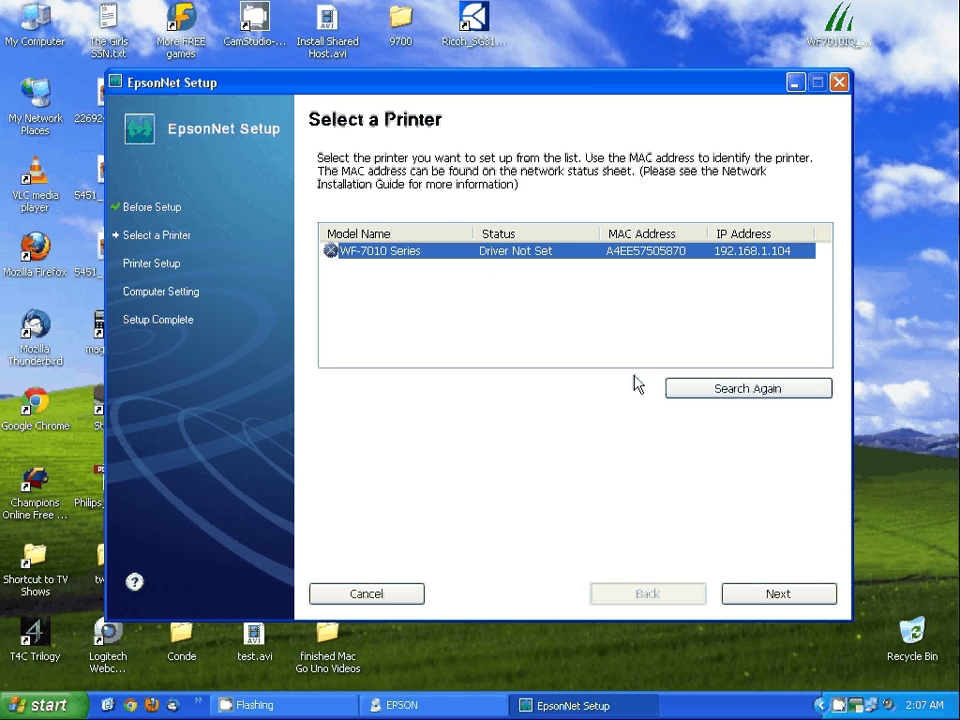
left_click(766, 596)
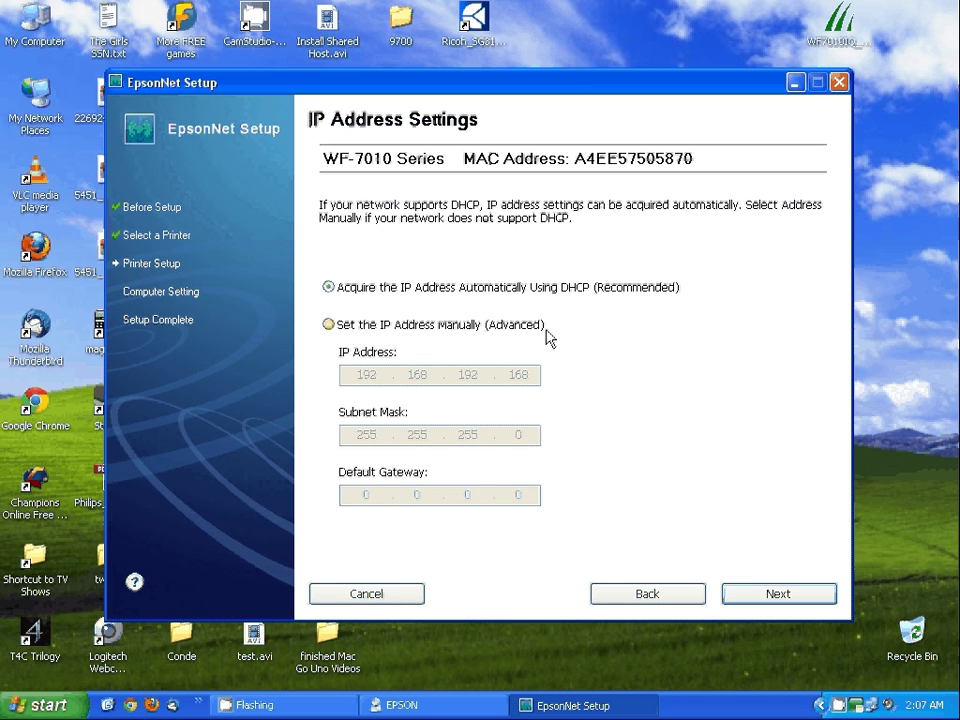
Step: Set the printer's IP address manually to 192.168.1.205 with subnet 255.255.255.0
left_click(328, 325)
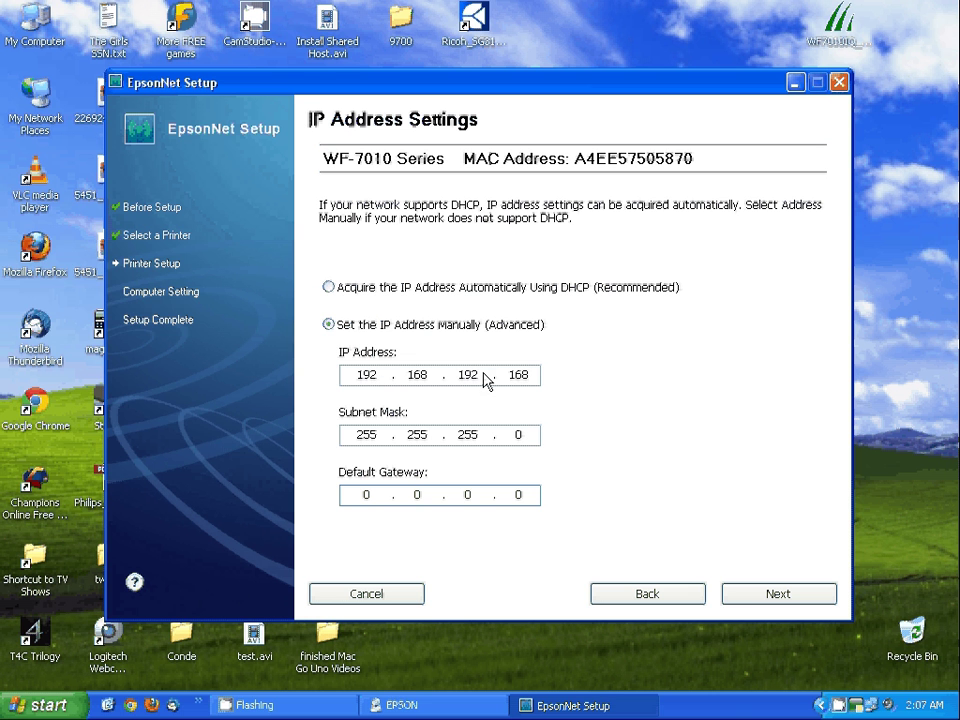
left_click_drag(485, 378, 461, 374)
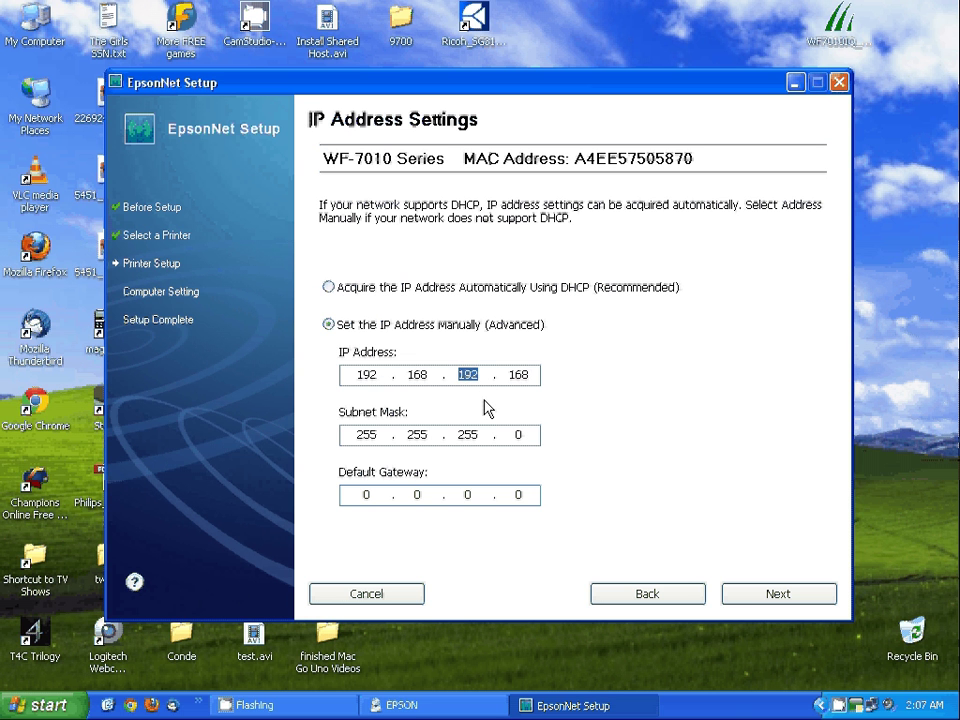
type("1")
left_click_drag(541, 383, 500, 374)
type("205")
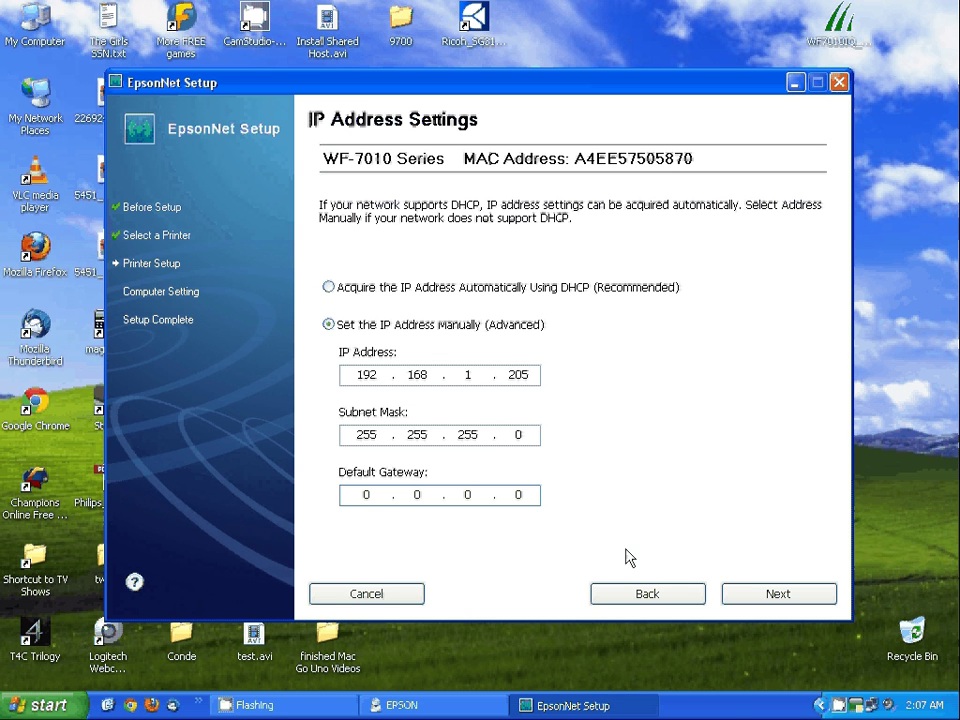
Step: Apply the manual IP settings and finish EpsonNet Setup once installation completes
left_click(765, 594)
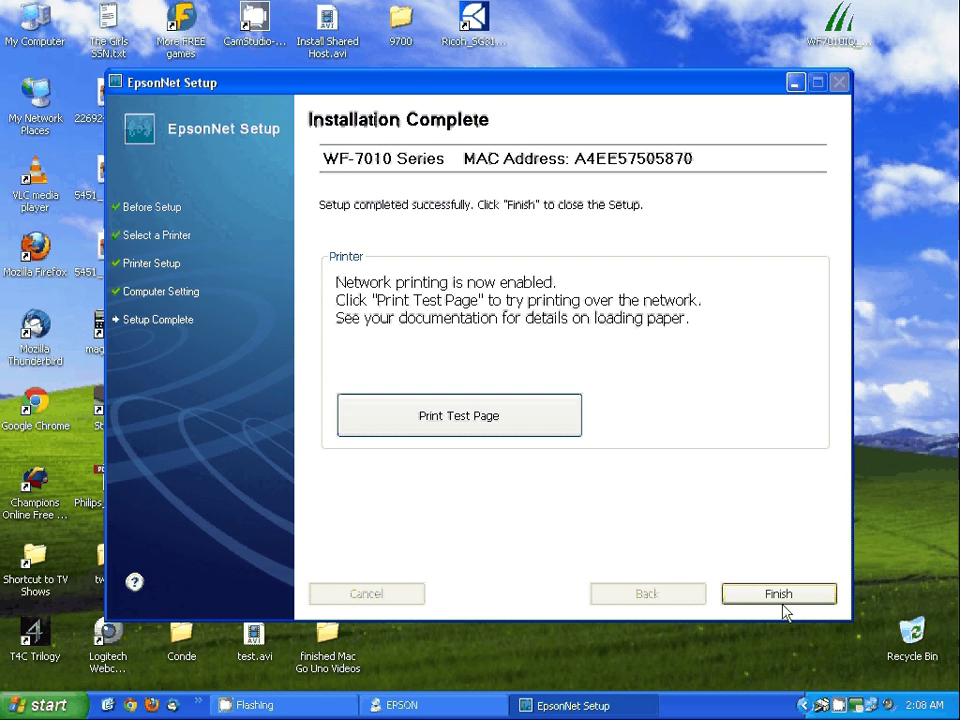
left_click(779, 594)
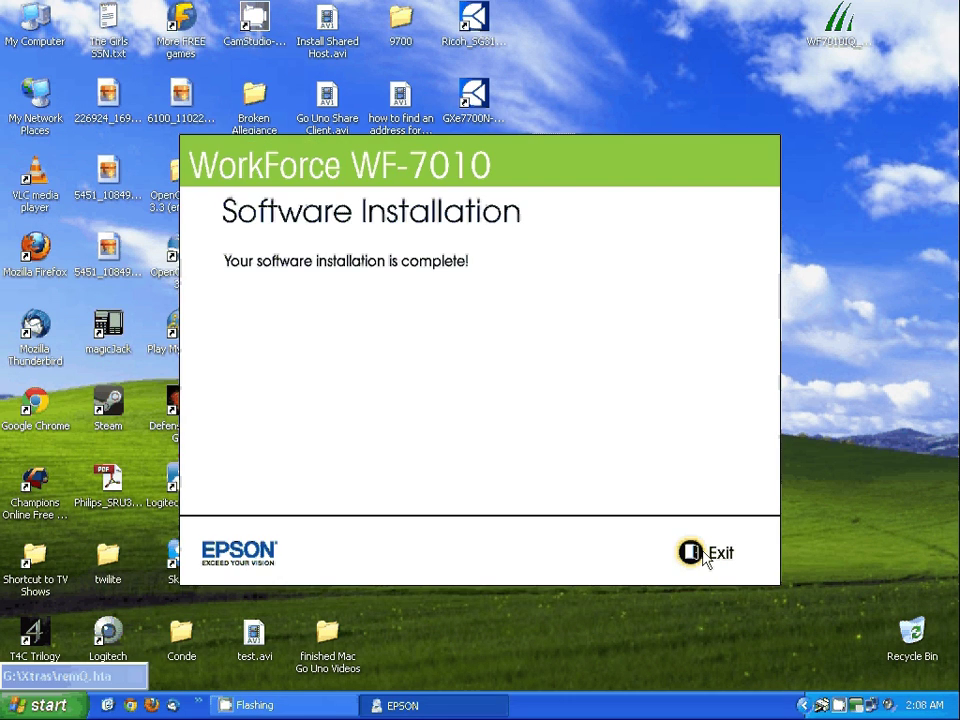
Step: Exit the installer and find the WF-7010 Series(Network) printer in Printers and Faxes
left_click(704, 555)
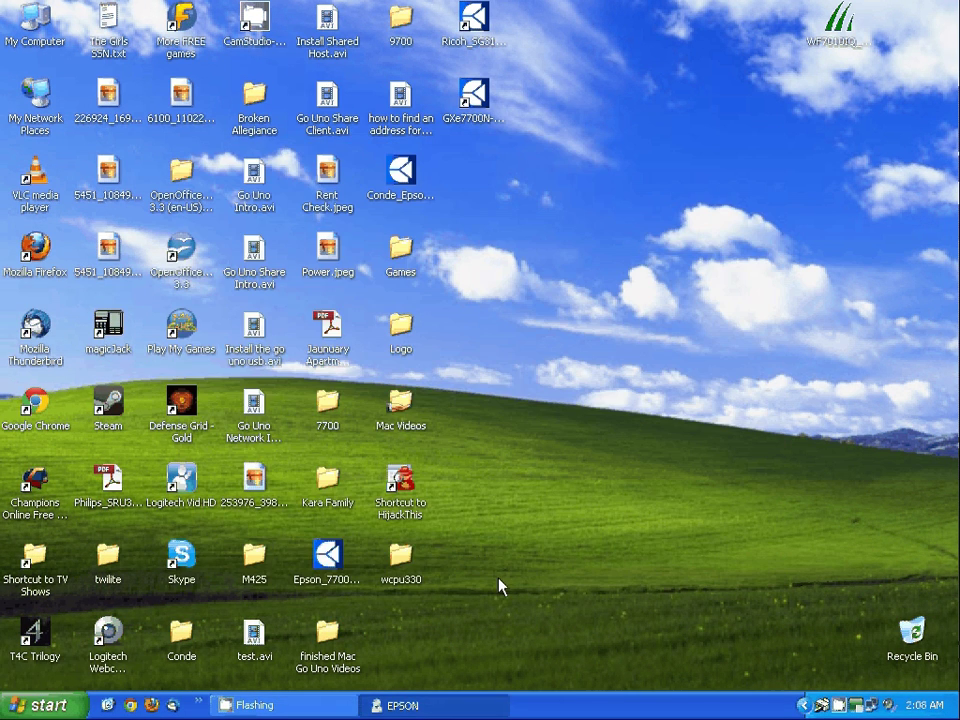
key("super")
left_click(253, 540)
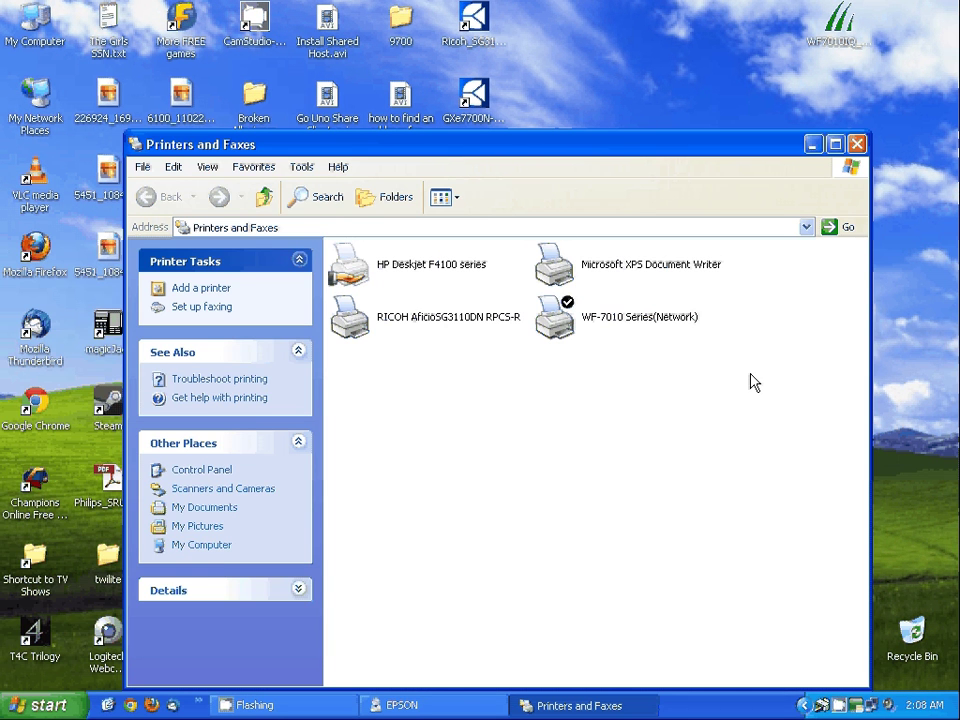
left_click(568, 336)
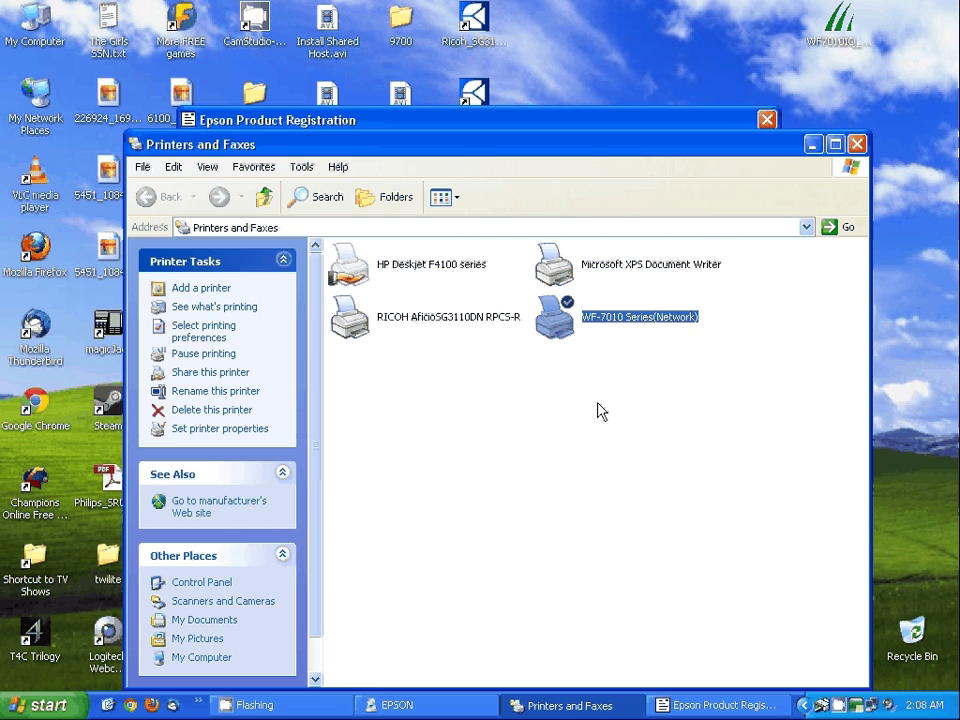
Step: Close Printers and Faxes and exit the Epson Product Registration
left_click(857, 146)
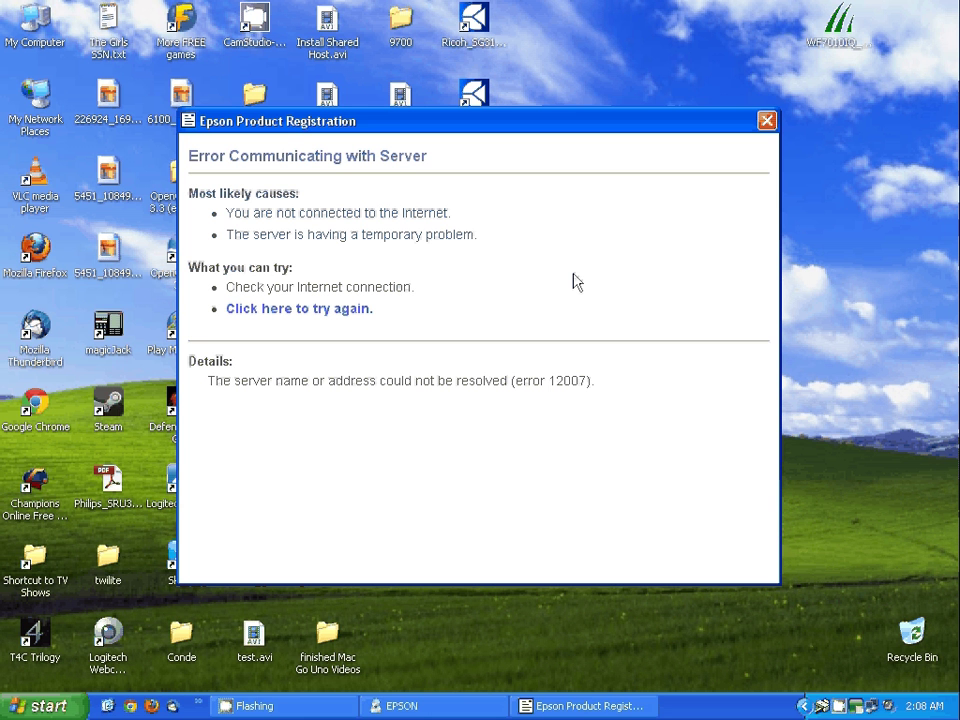
left_click(766, 122)
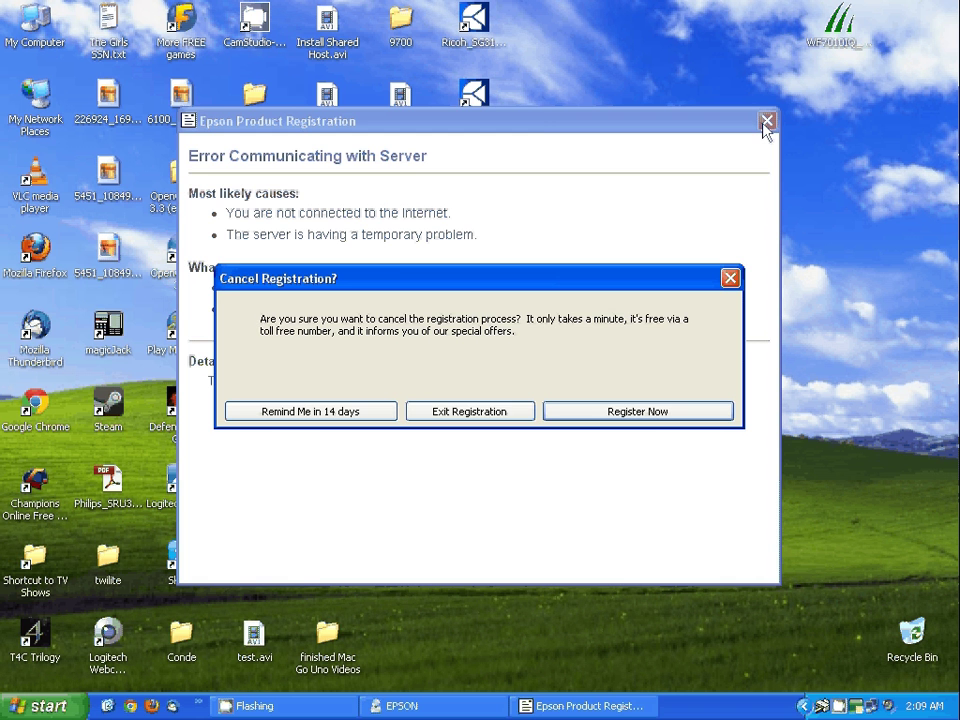
left_click(469, 412)
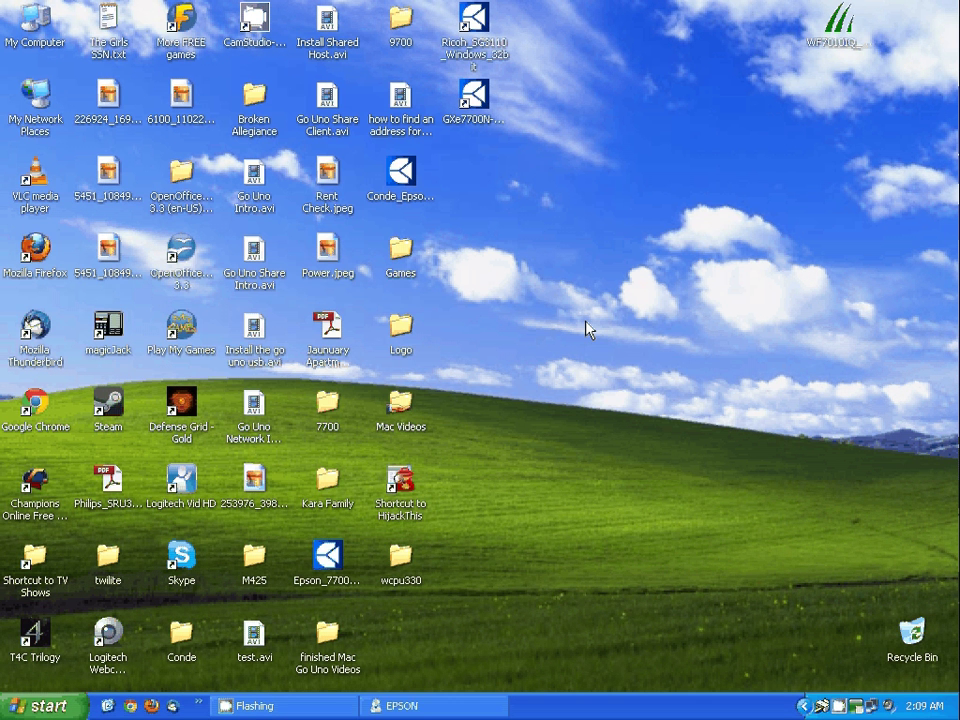
Step: Run WF7010IQ_v3.4.1.exe and install PowerDriver IQ with default components and folder
left_click_drag(841, 42, 698, 118)
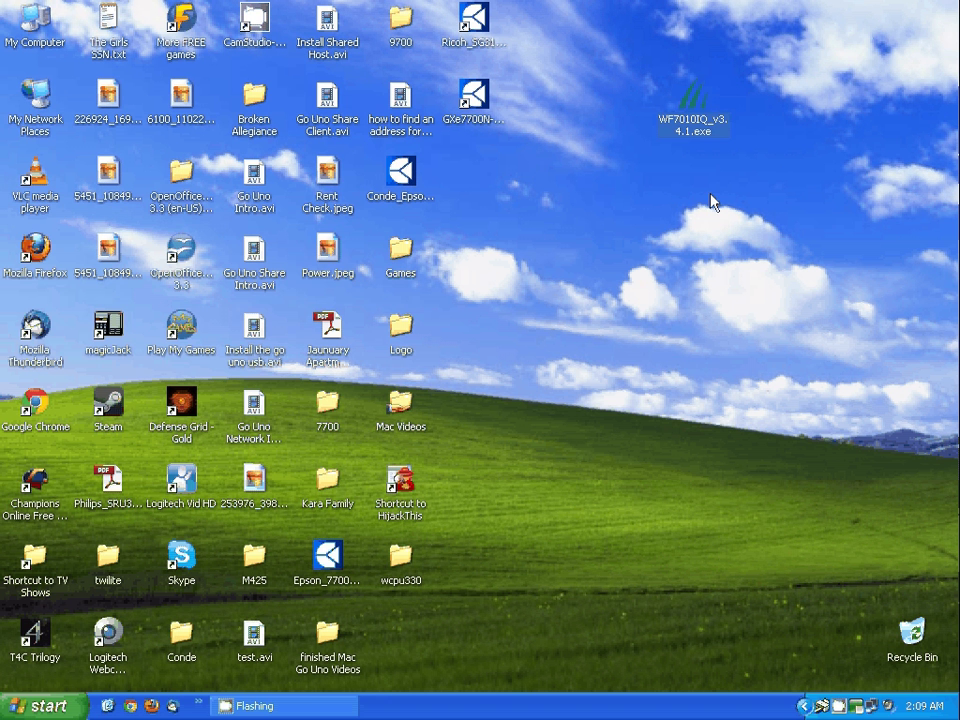
double_click(690, 108)
left_click(585, 507)
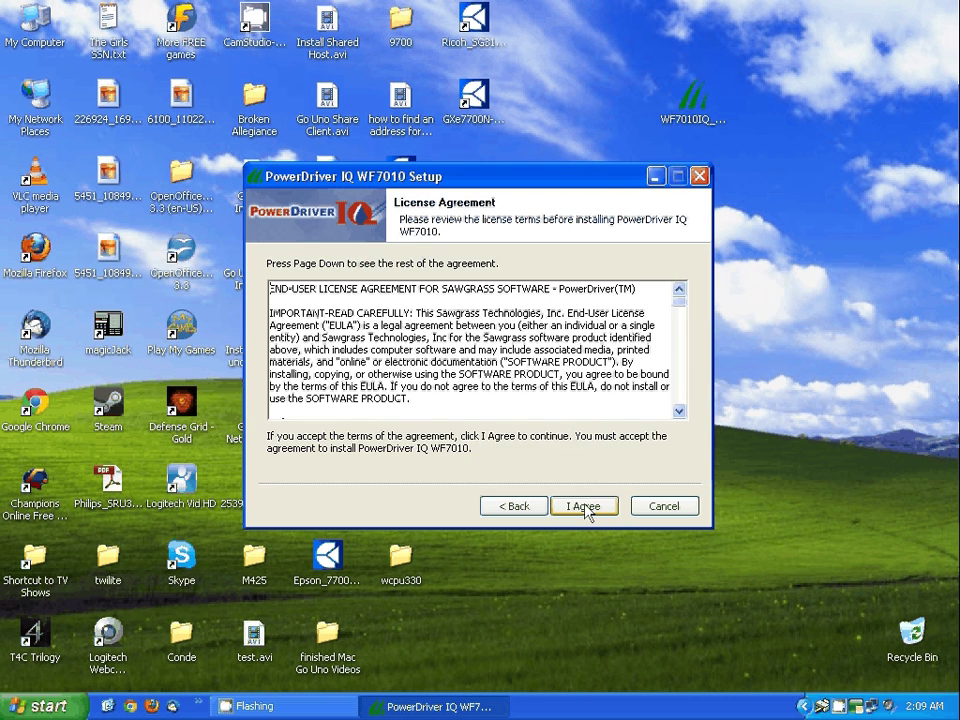
left_click(585, 507)
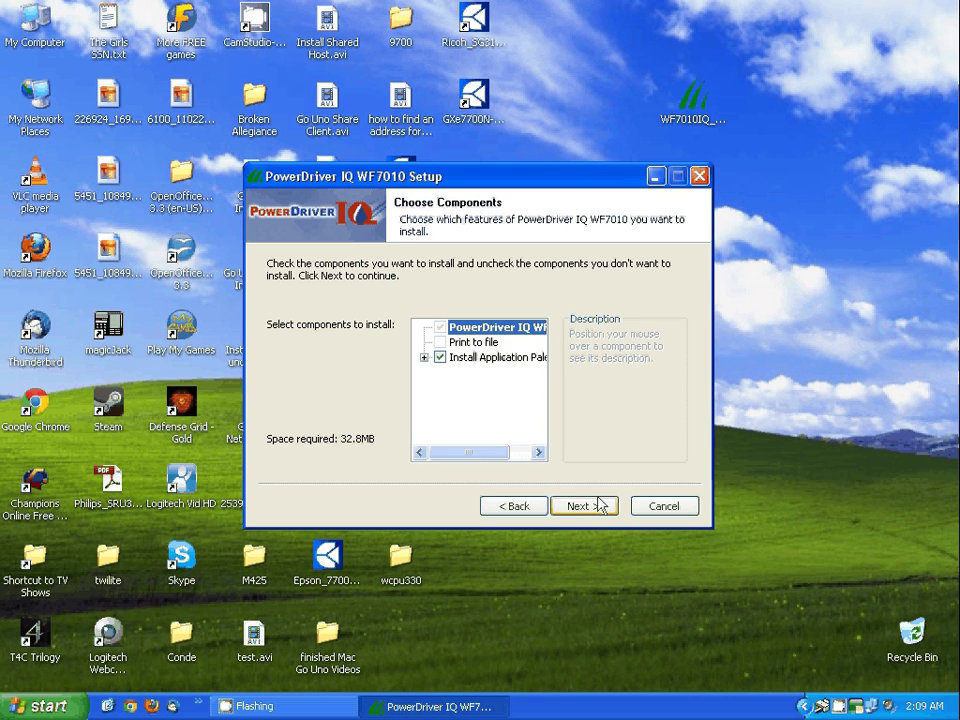
left_click(596, 506)
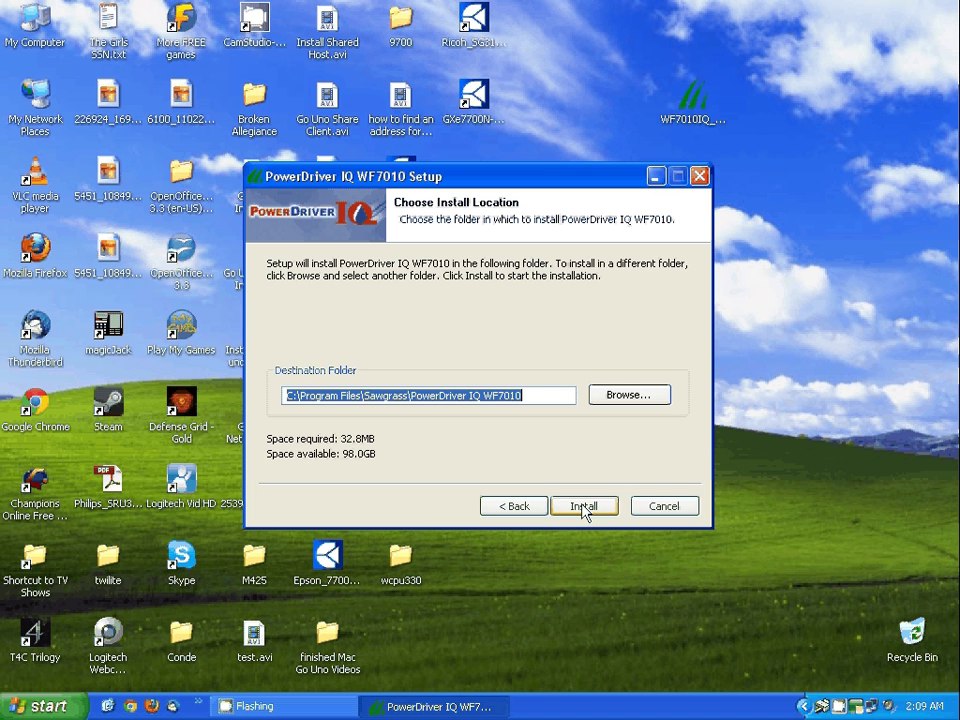
left_click(578, 512)
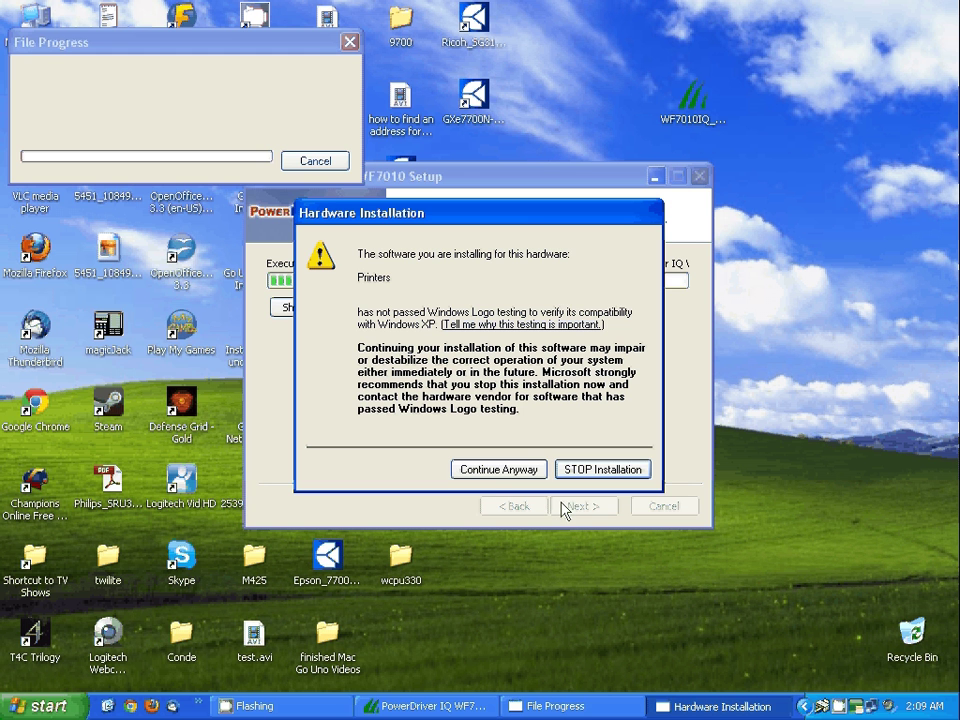
Step: Continue past the Windows Logo compatibility warning and decline product registration for now
left_click(498, 469)
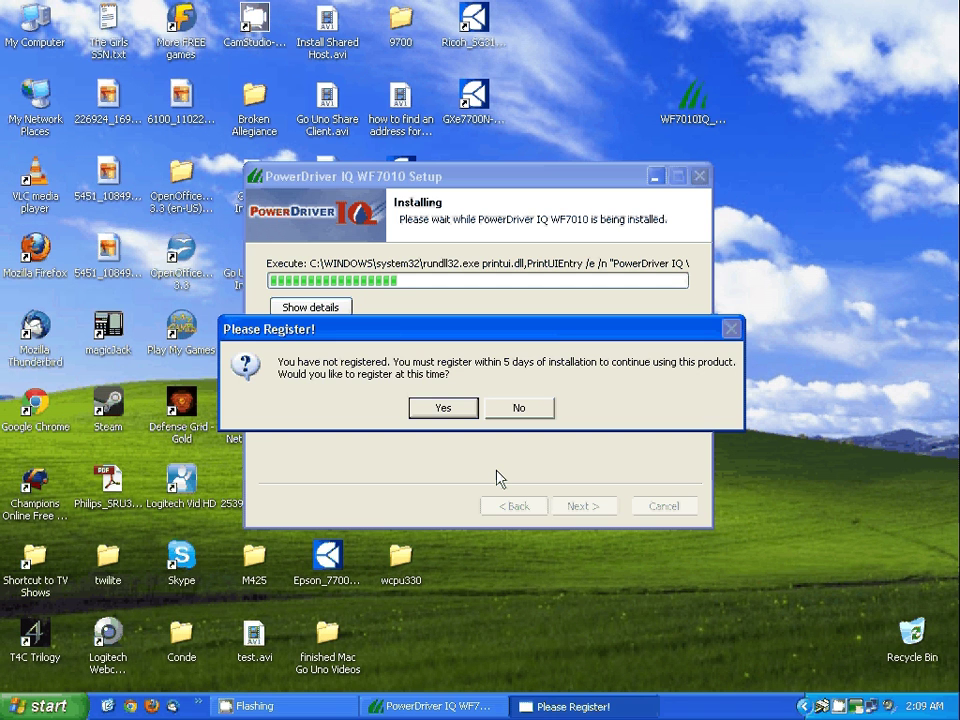
left_click(519, 408)
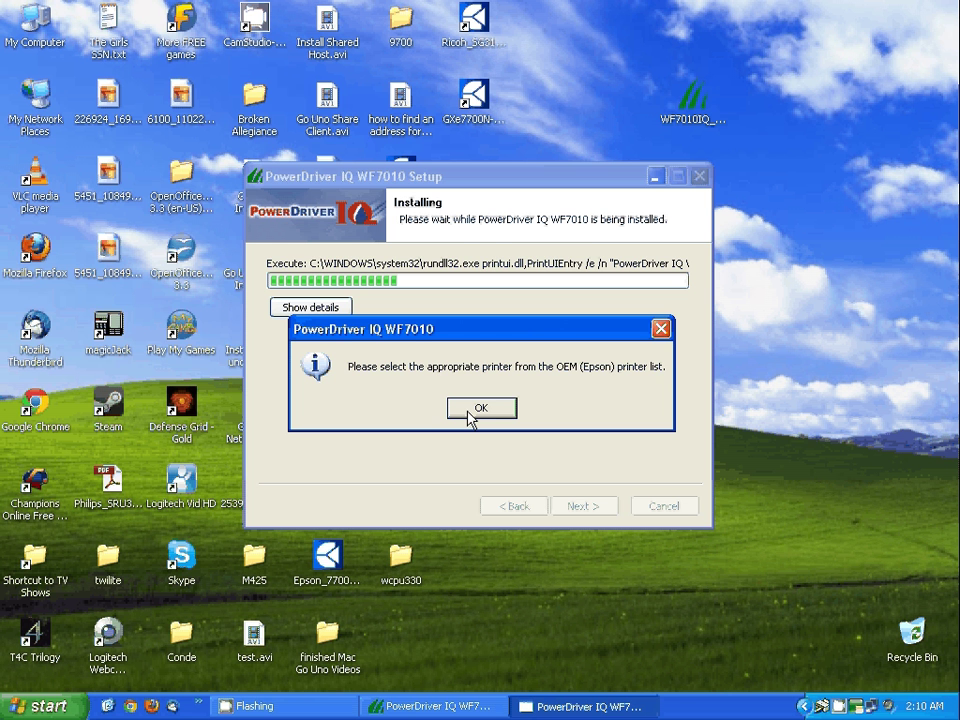
Step: Set WF-7010 Series(Network) as the OEM printer and apply the printing preferences
left_click(477, 408)
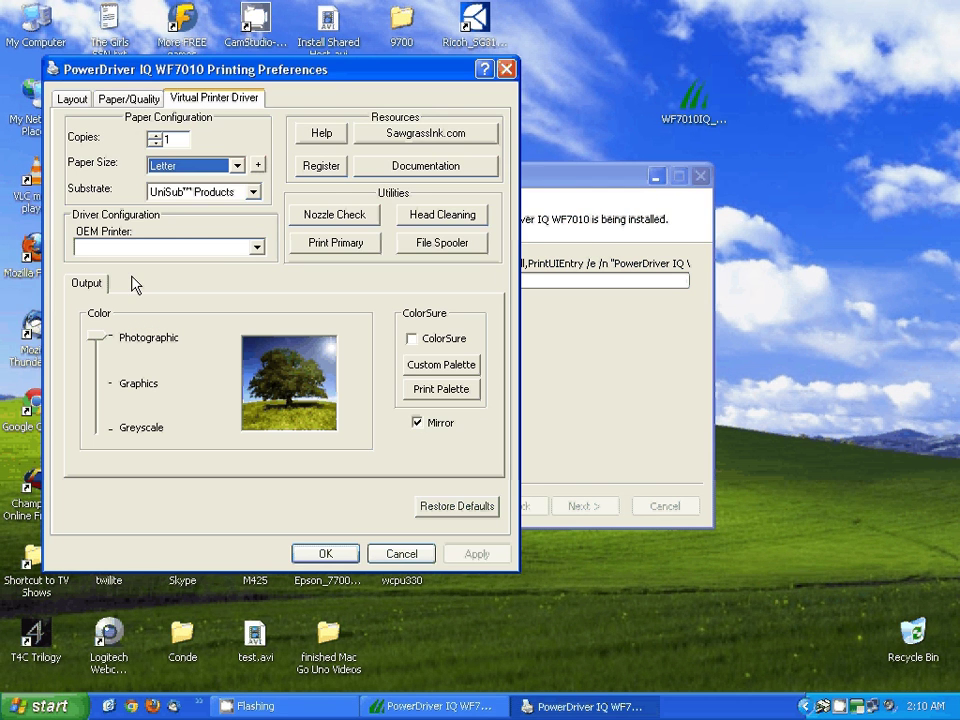
left_click(256, 247)
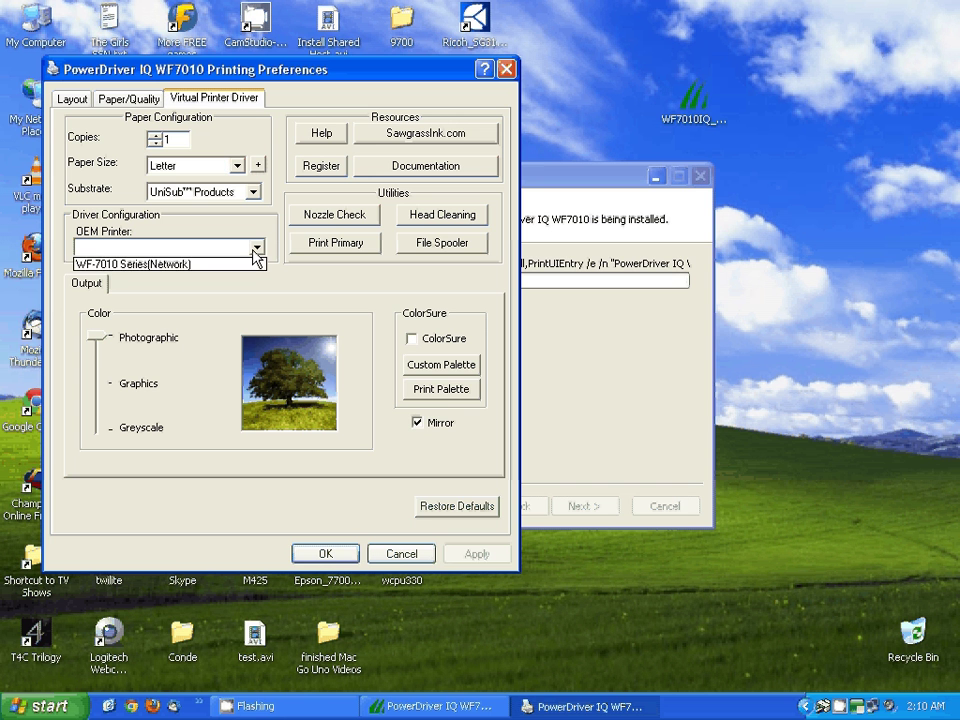
left_click(135, 265)
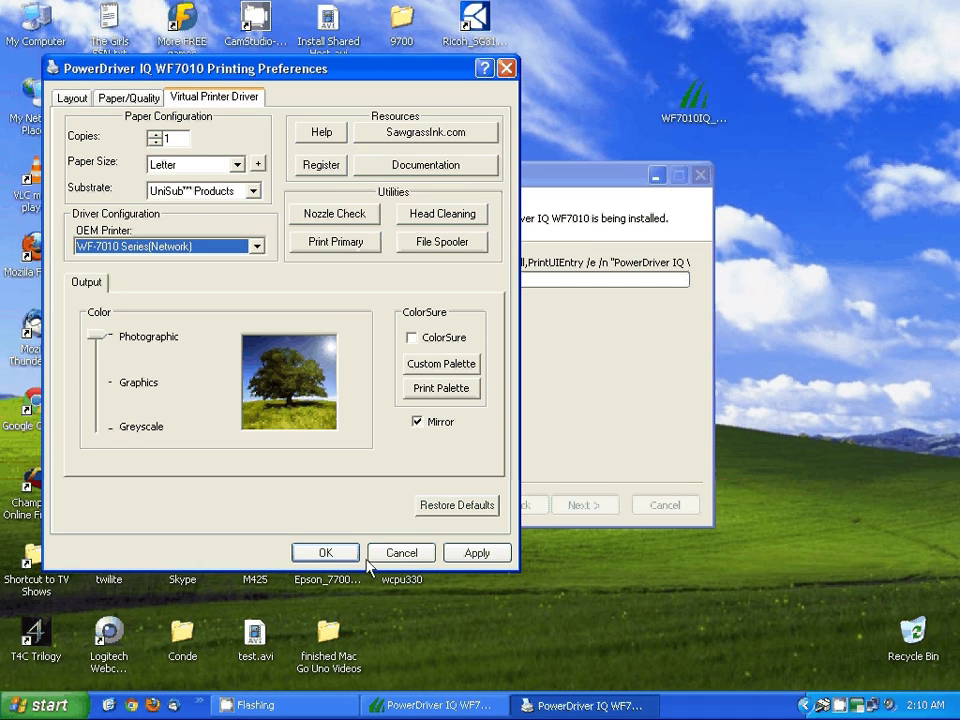
left_click(464, 553)
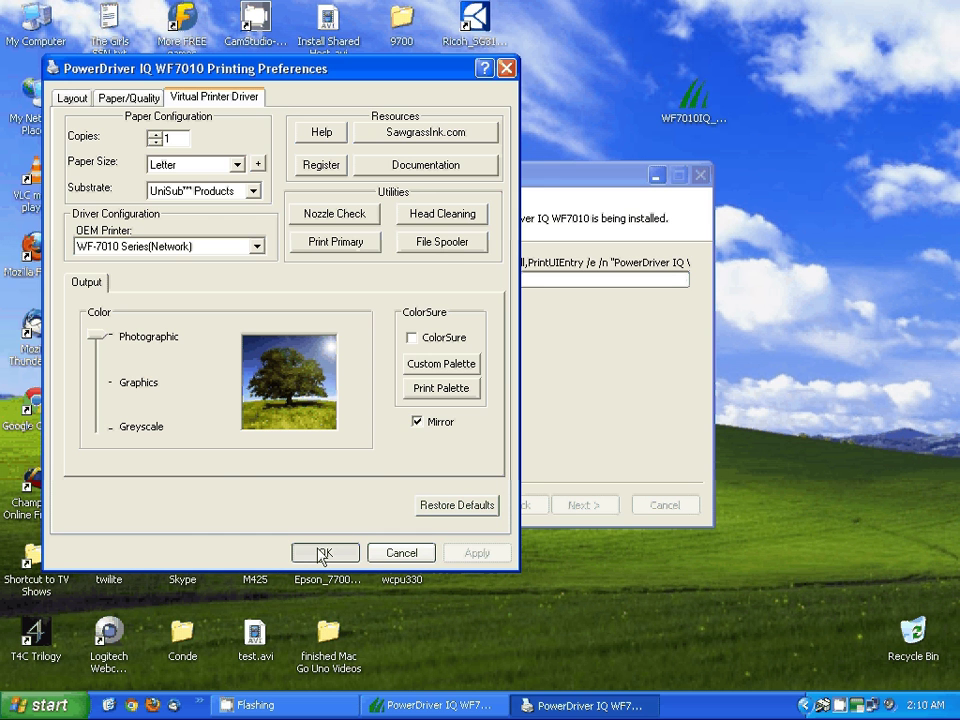
left_click(323, 553)
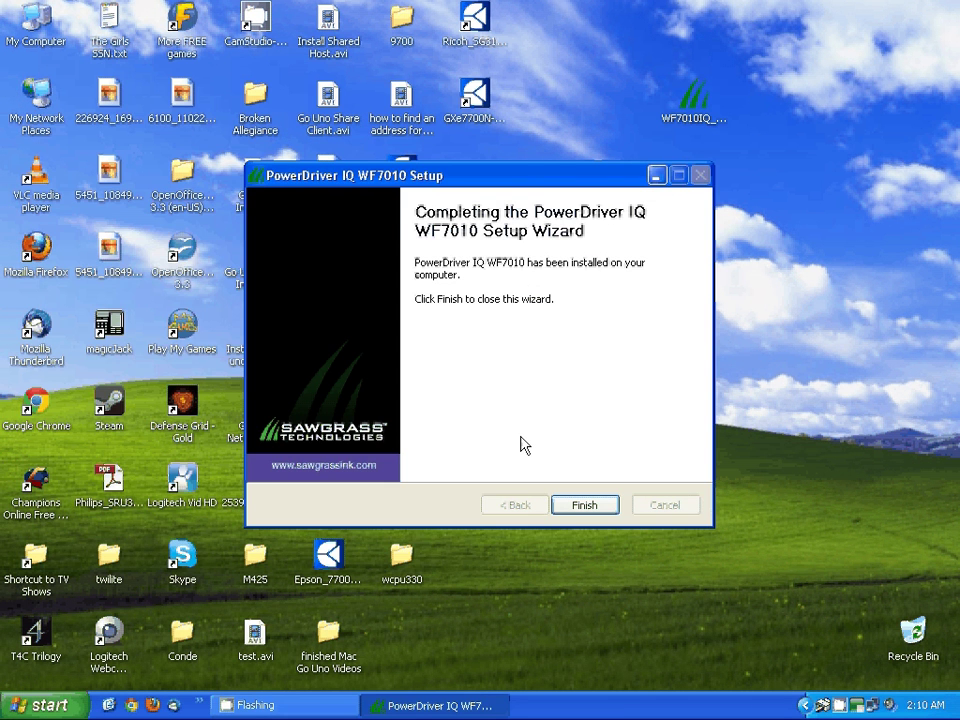
Step: Finish the setup wizard and open Printers and Faxes from the Start menu
left_click(584, 507)
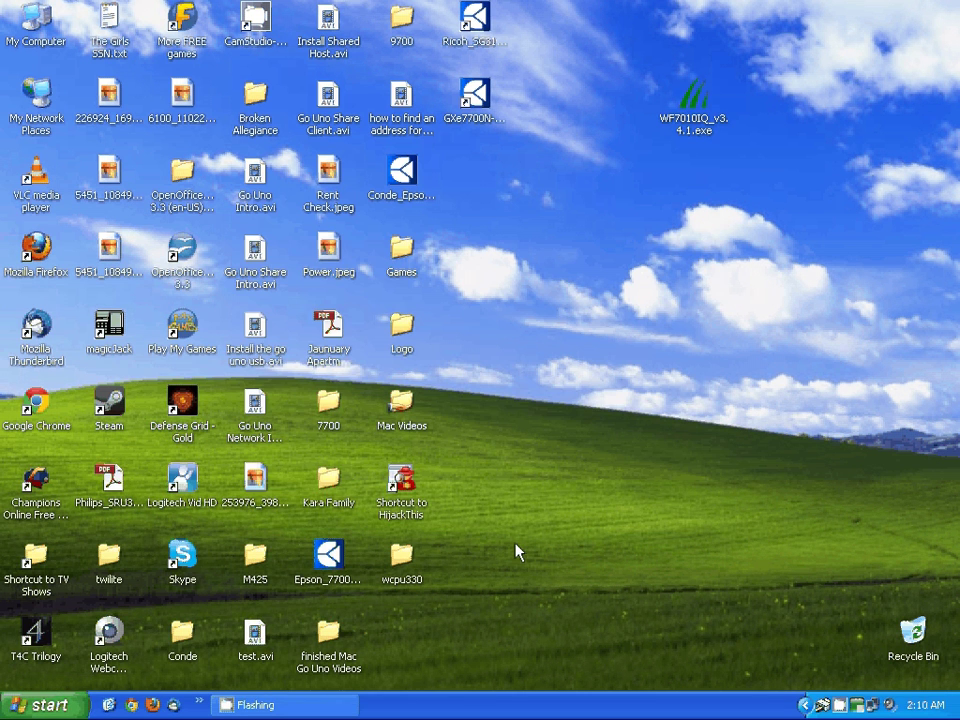
left_click(45, 705)
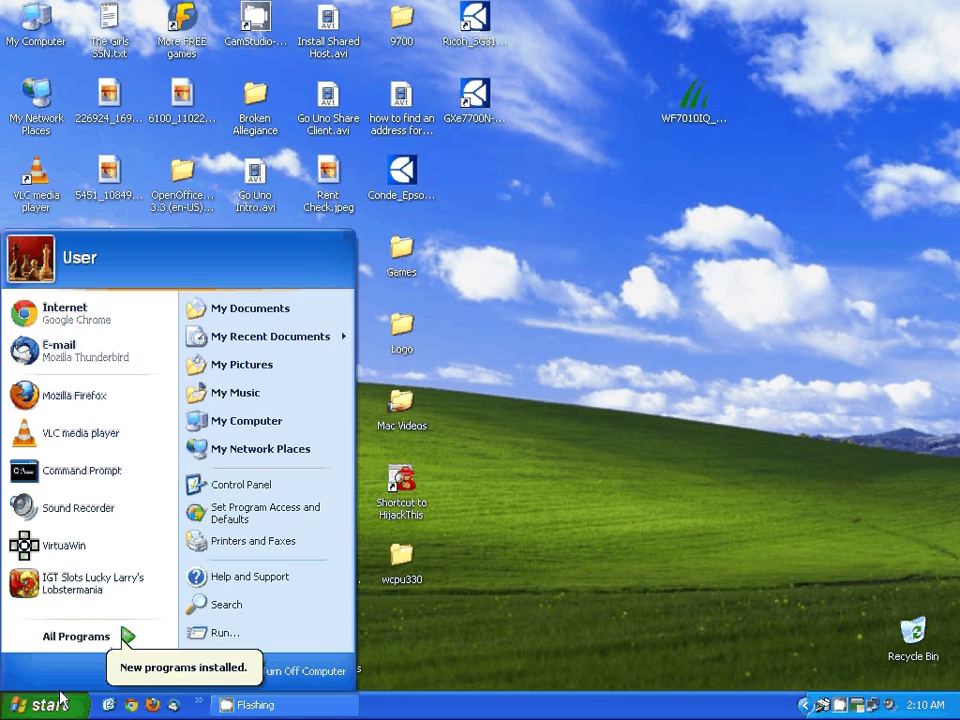
left_click(274, 540)
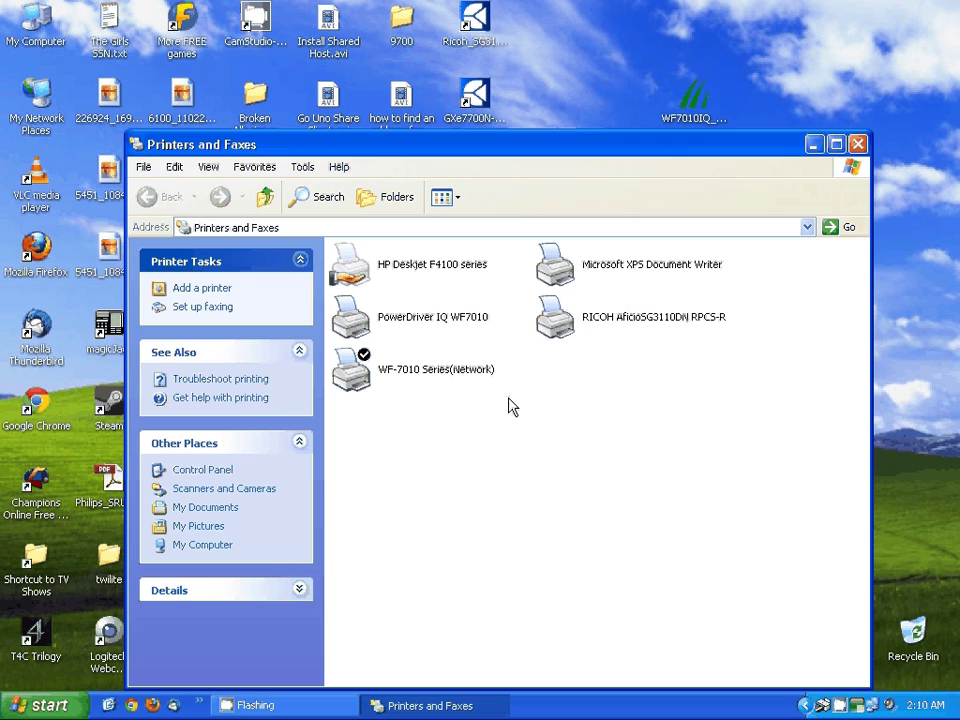
Step: Select the PowerDriver IQ WF7010 printer and bring up its context menu
left_click(435, 310)
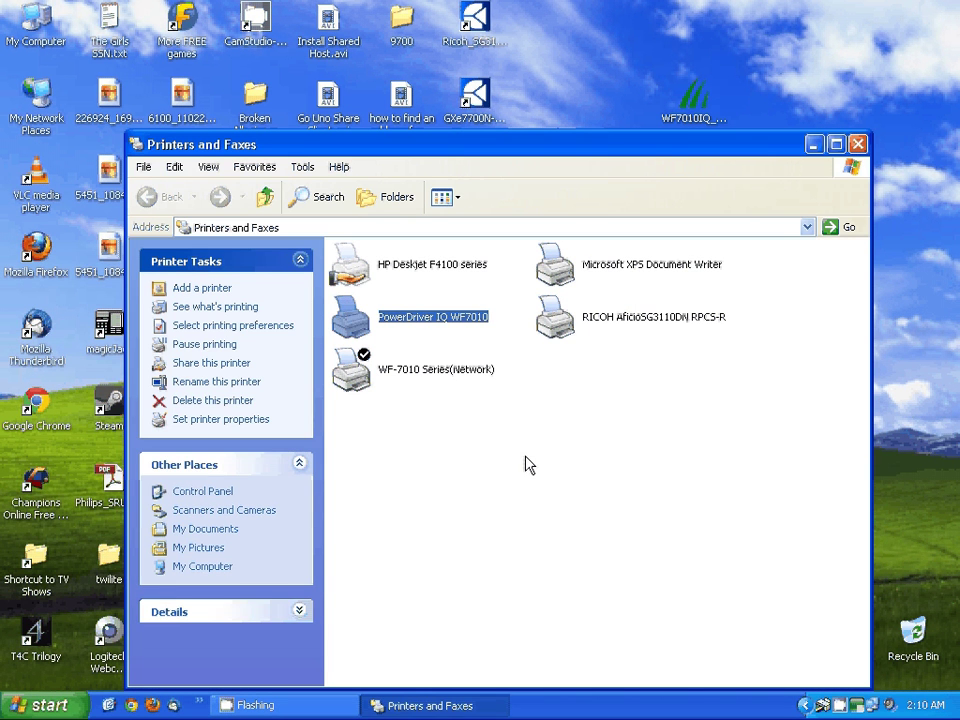
left_click(412, 372)
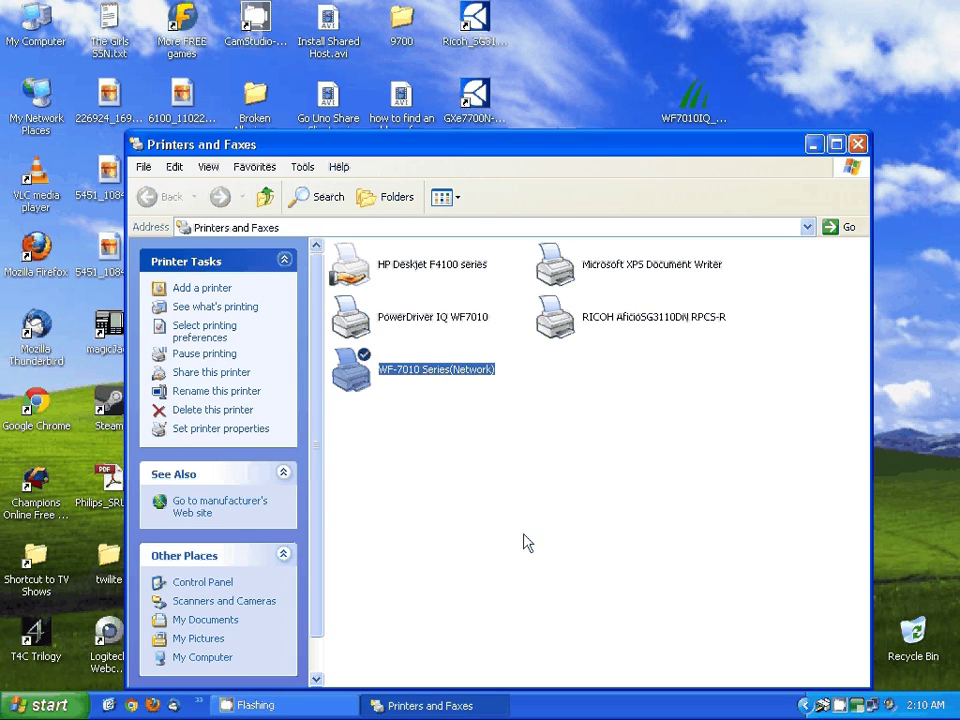
left_click(360, 336)
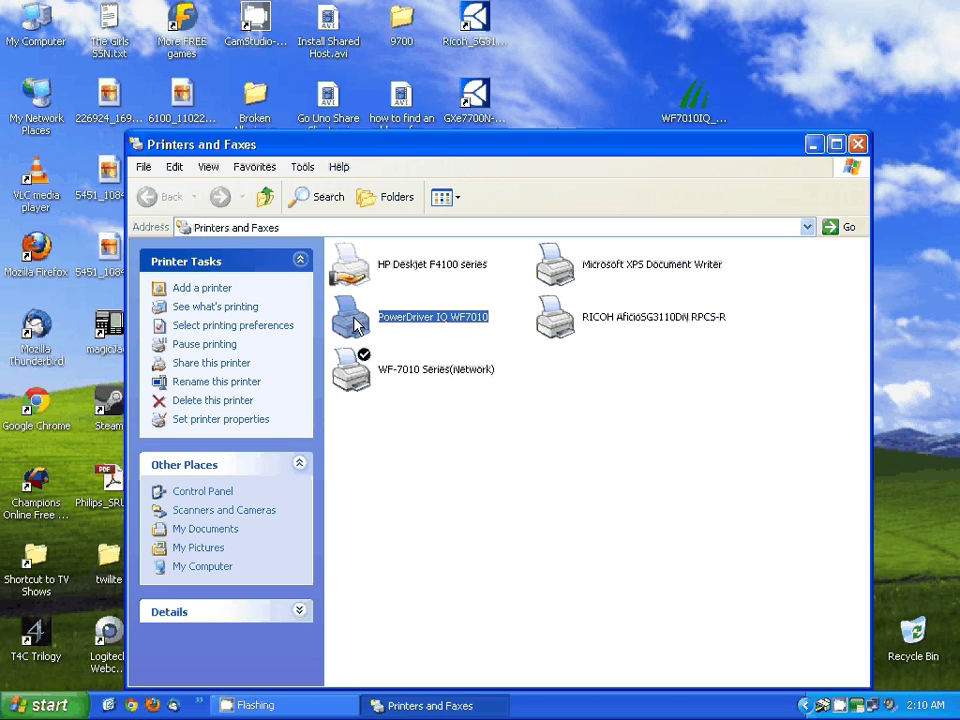
right_click(357, 327)
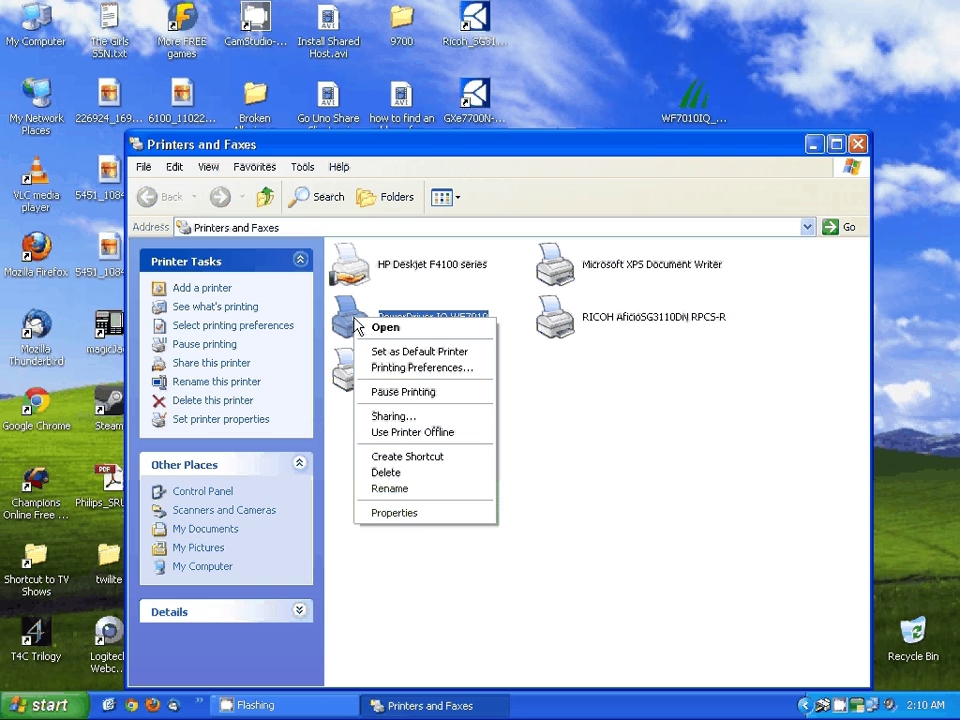
Step: Open PowerDriver IQ WF7010 printing preferences, accept registration, close Registration, and confirm preferences with OK
left_click(421, 368)
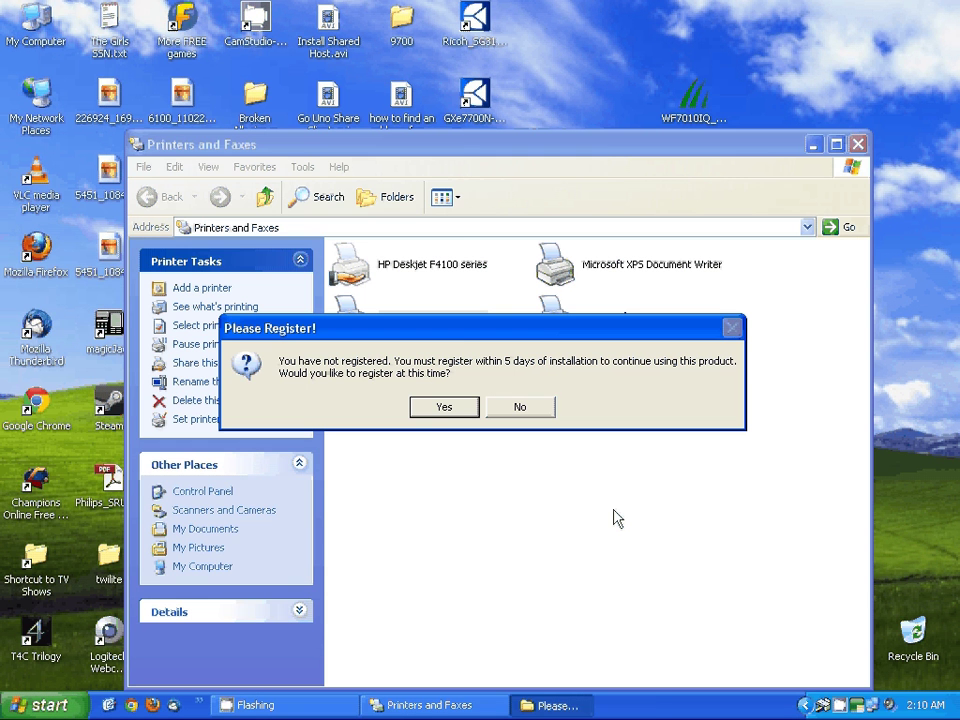
left_click(440, 408)
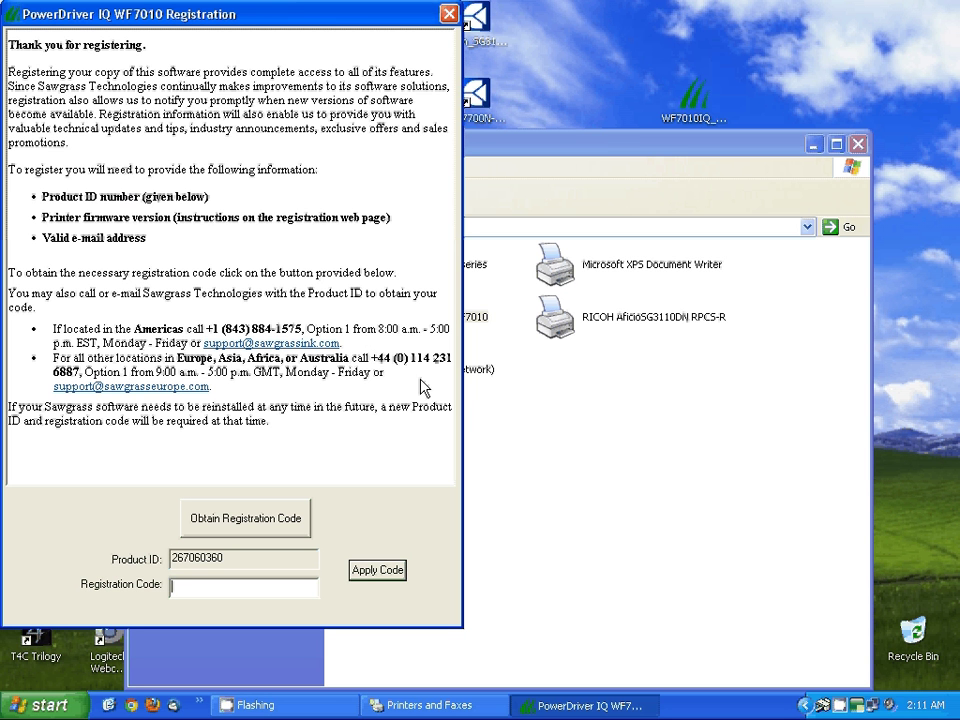
left_click(449, 13)
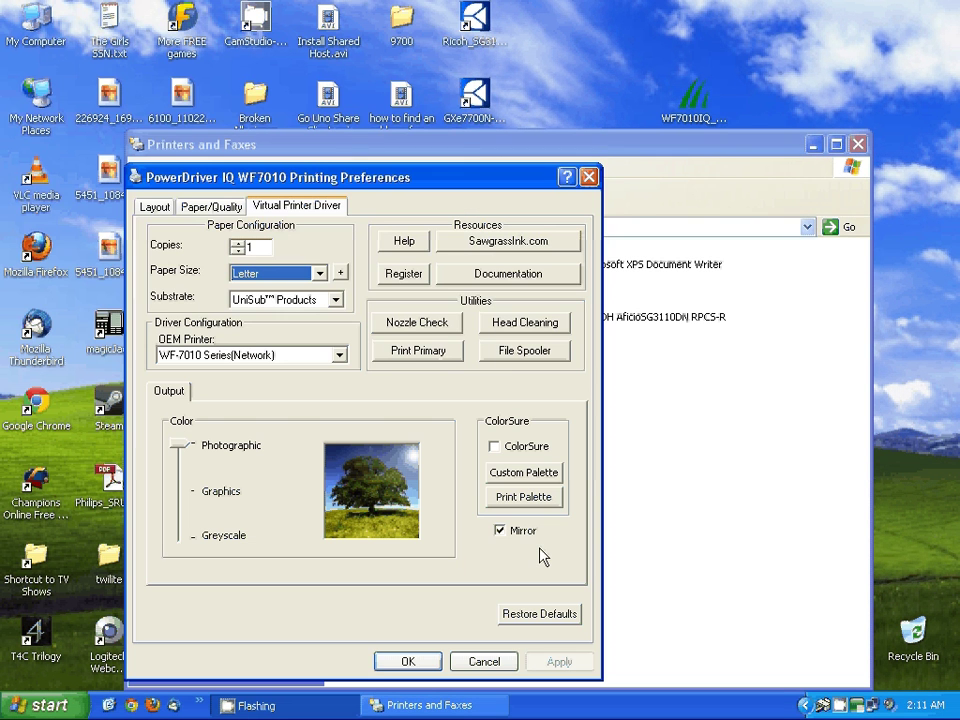
left_click(385, 663)
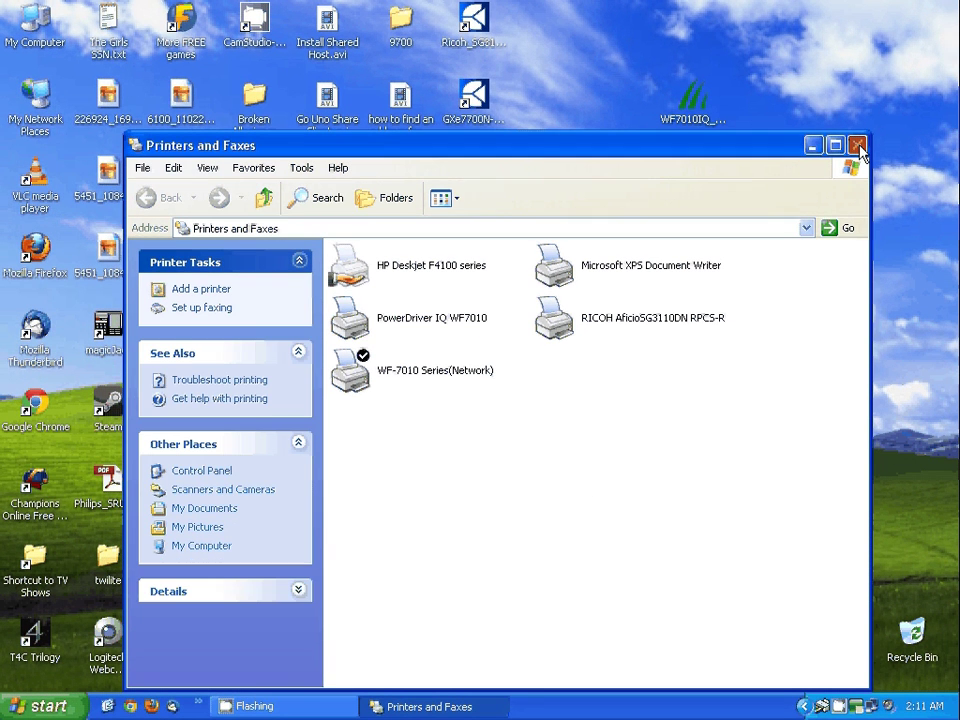
left_click(857, 146)
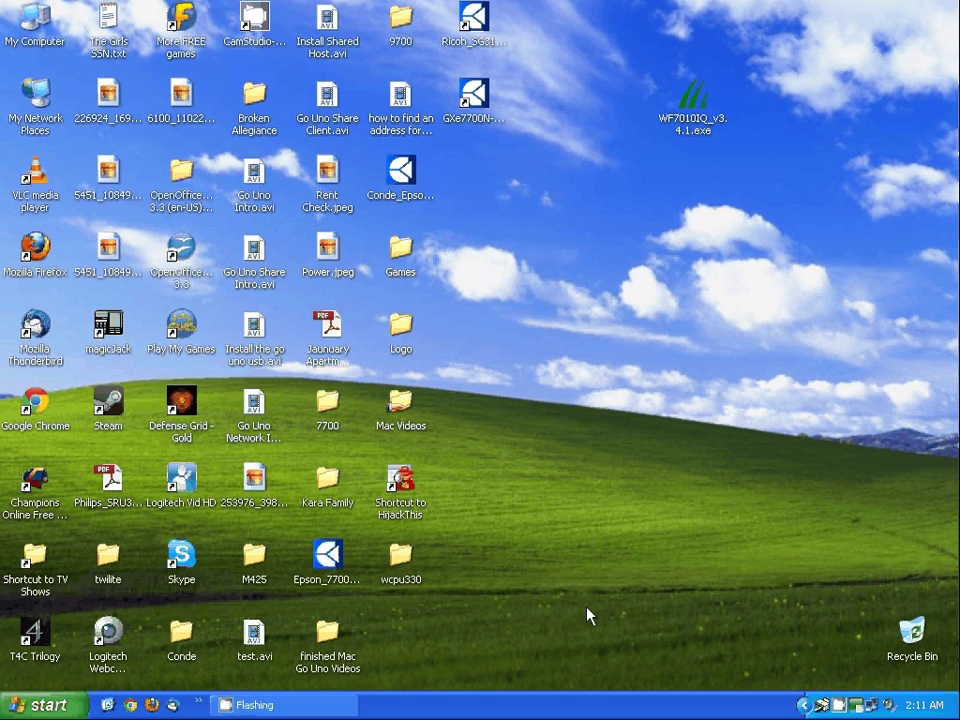